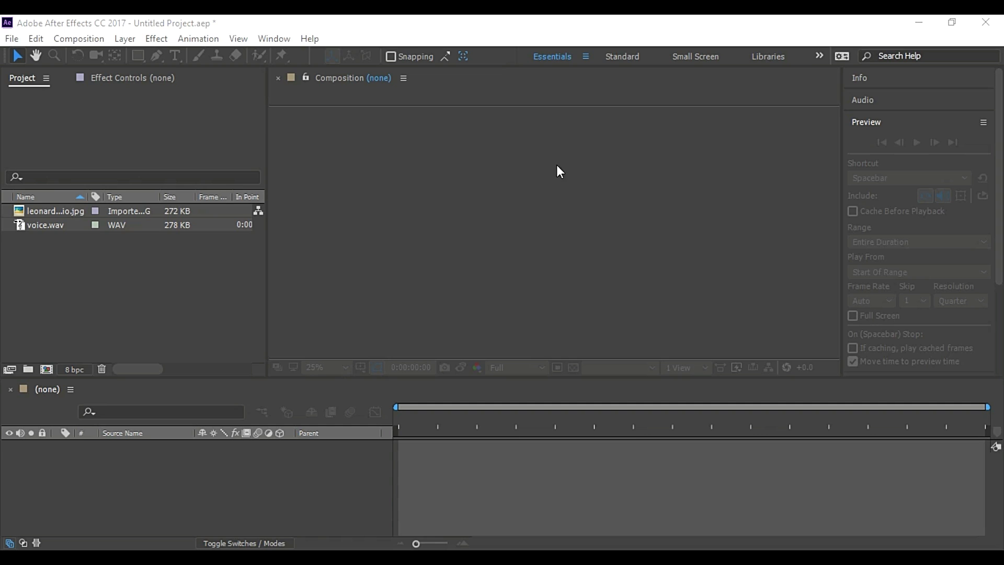
Step: Check the Project panel details of leonardo_dicaprio.jpg (1296 x 730) and the 3-second stereo voice.wav
left_click(63, 210)
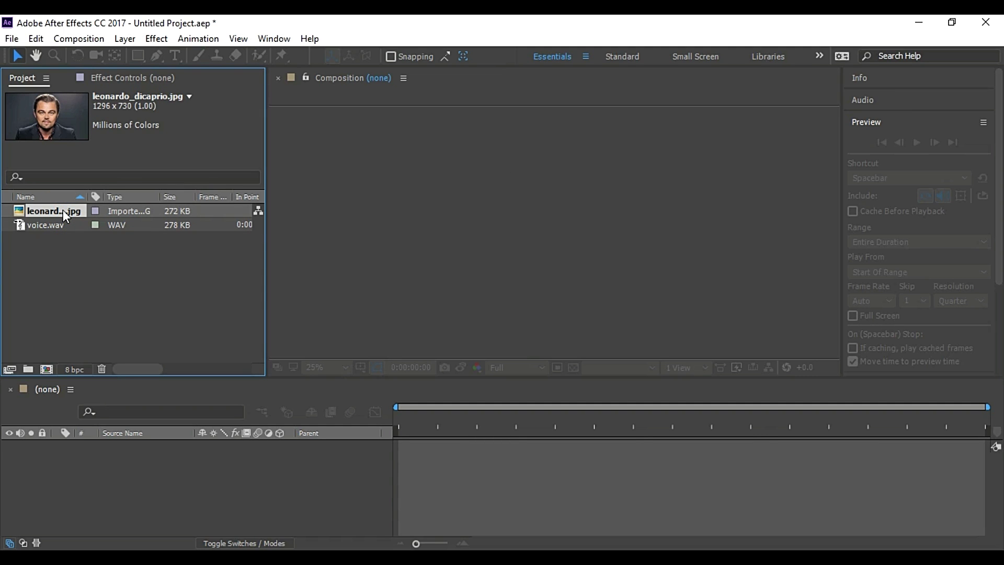
left_click(51, 223)
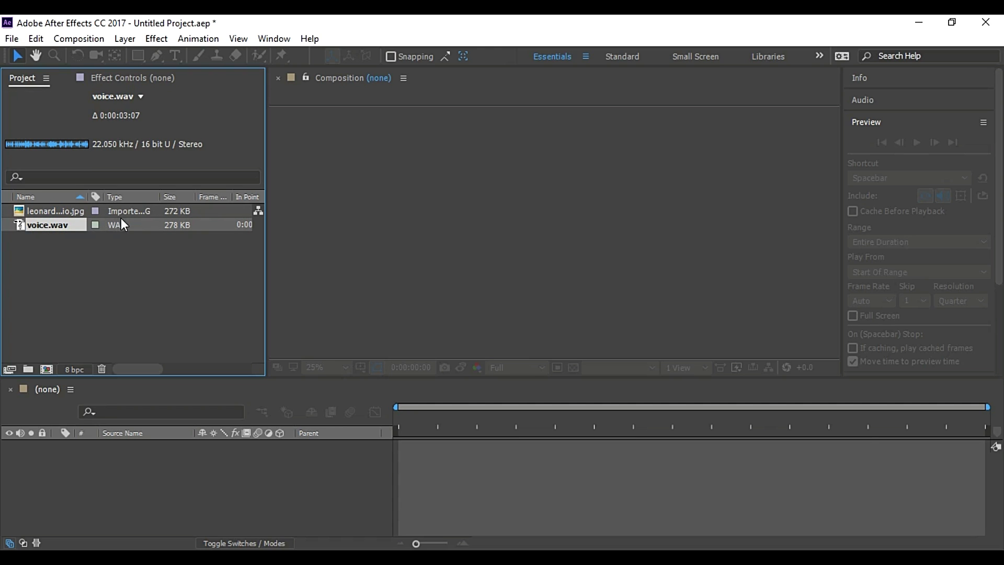
left_click(104, 232)
Step: Create Comp 1 with the HDTV 1080 29.97 preset and a 0;00;03;00 duration
left_click(80, 44)
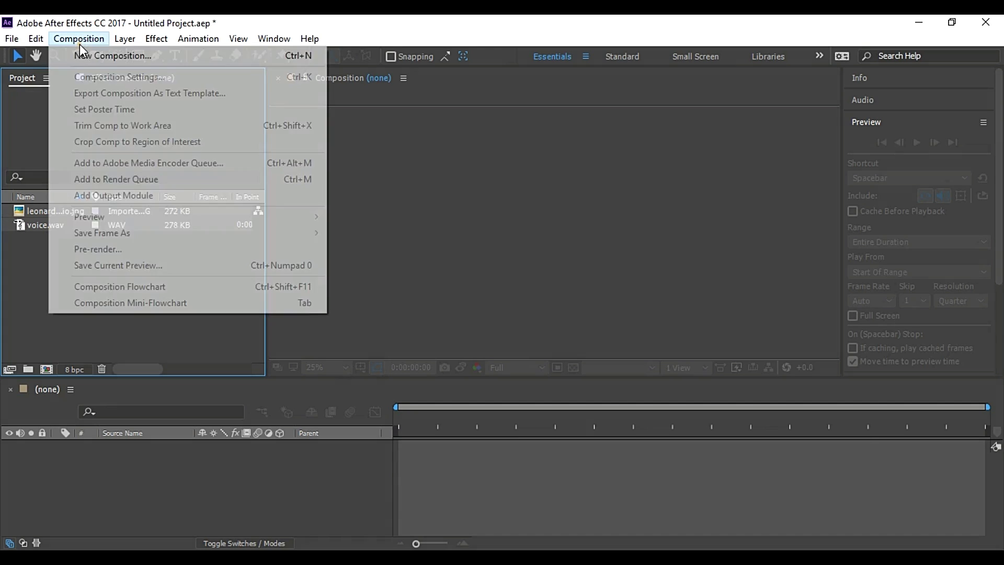
left_click(195, 58)
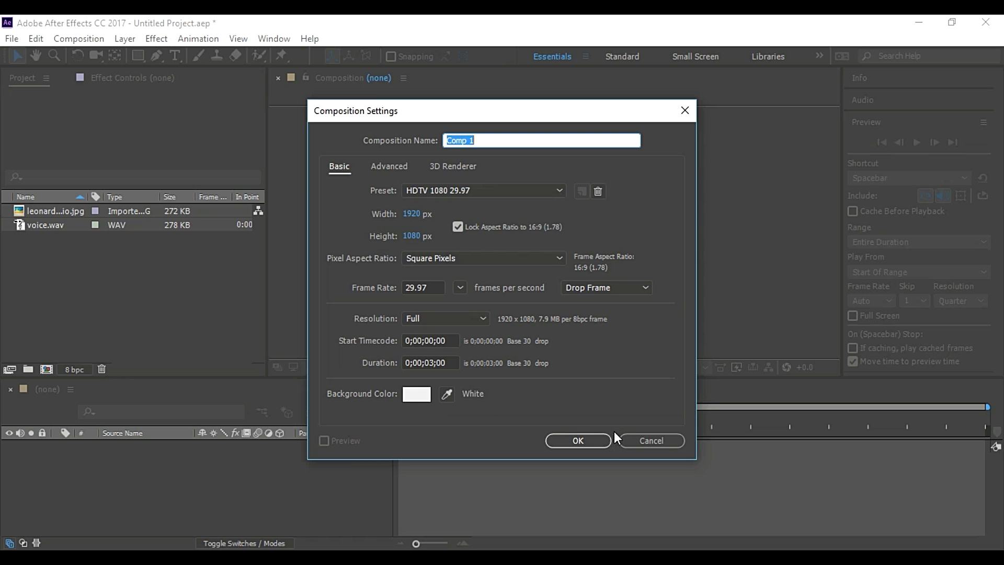
left_click(586, 440)
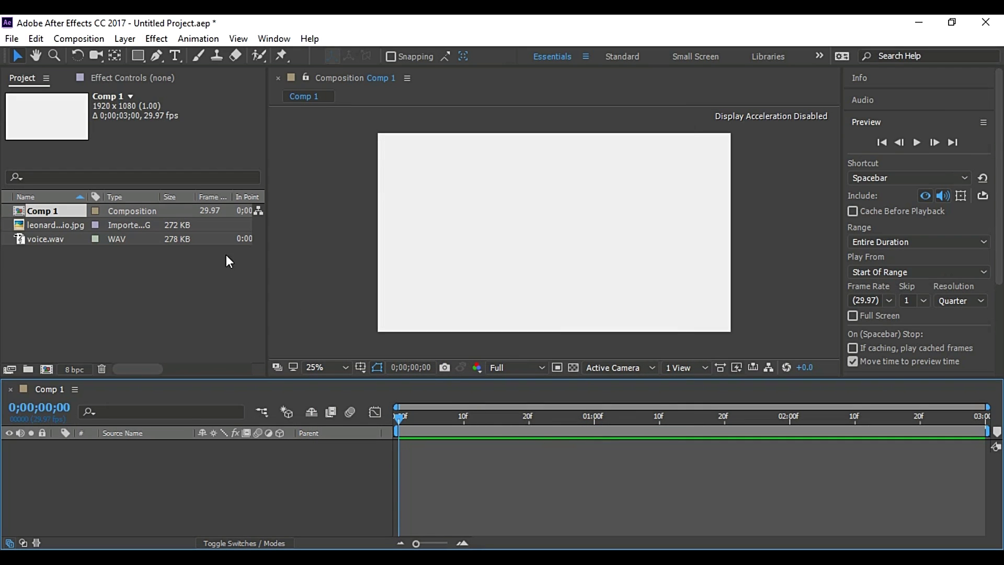
Step: Add leonardo_dicaprio.jpg to Comp 1 and scale it up to fill the 1920 x 1080 frame
left_click(99, 263)
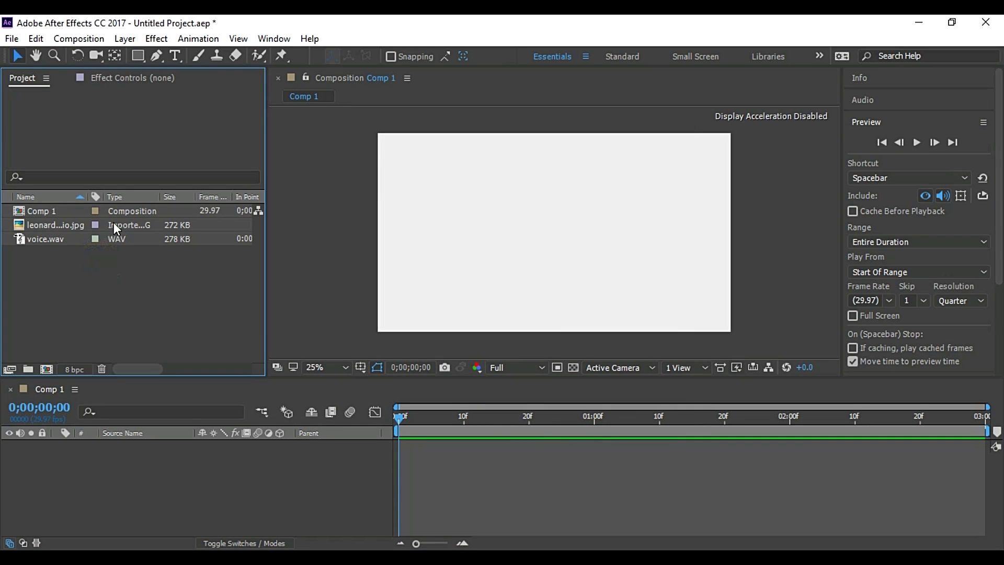
left_click(114, 222)
left_click_drag(114, 222, 140, 456)
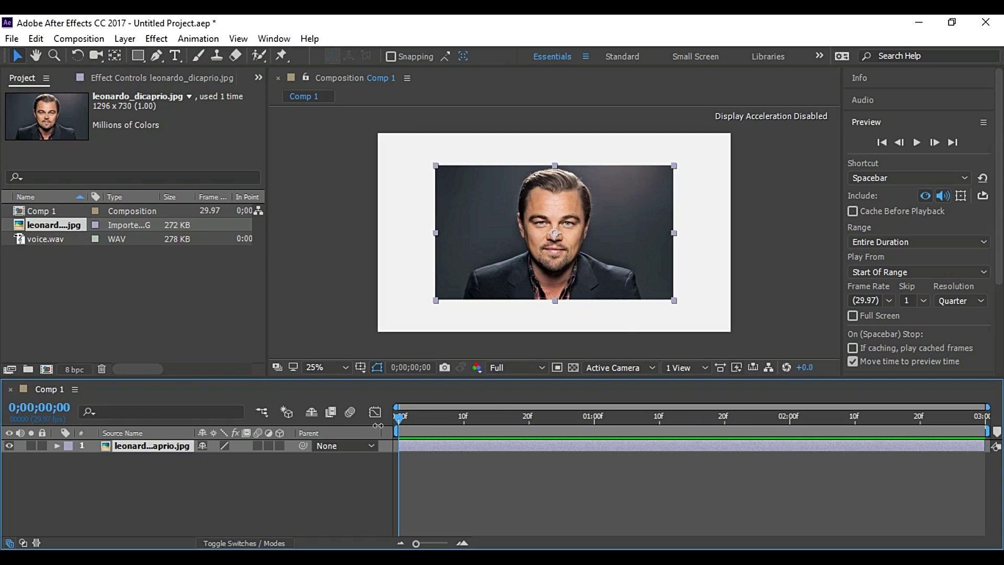
left_click_drag(674, 166, 731, 132)
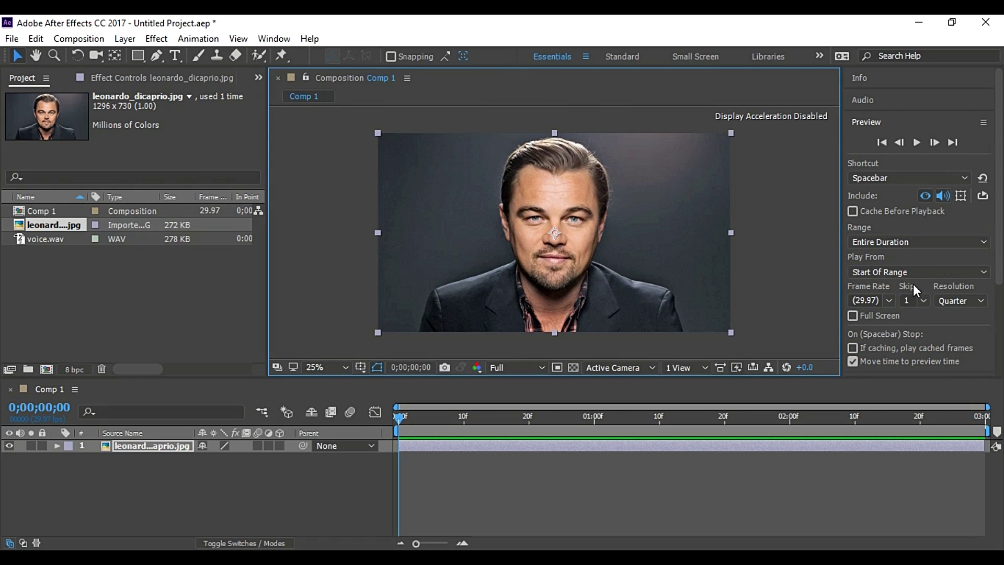
Step: Bring up the Effects & Presets panel
scroll(916, 285, "down", 3)
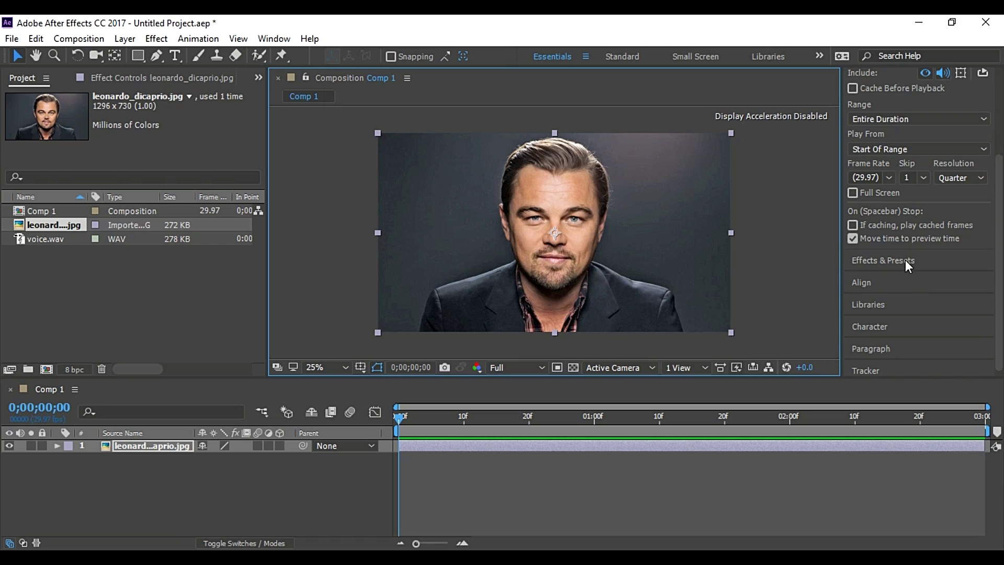
left_click(896, 260)
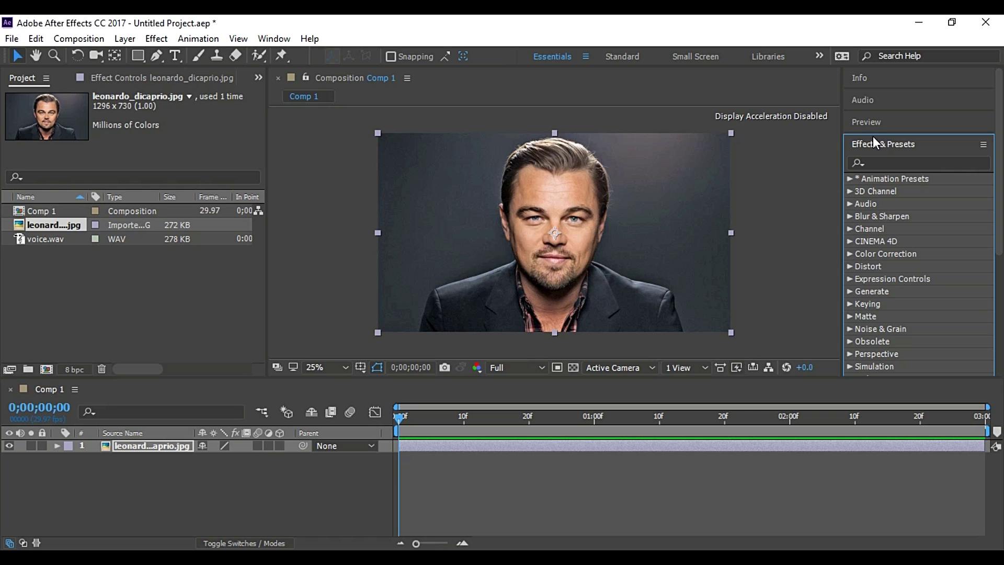
left_click(274, 38)
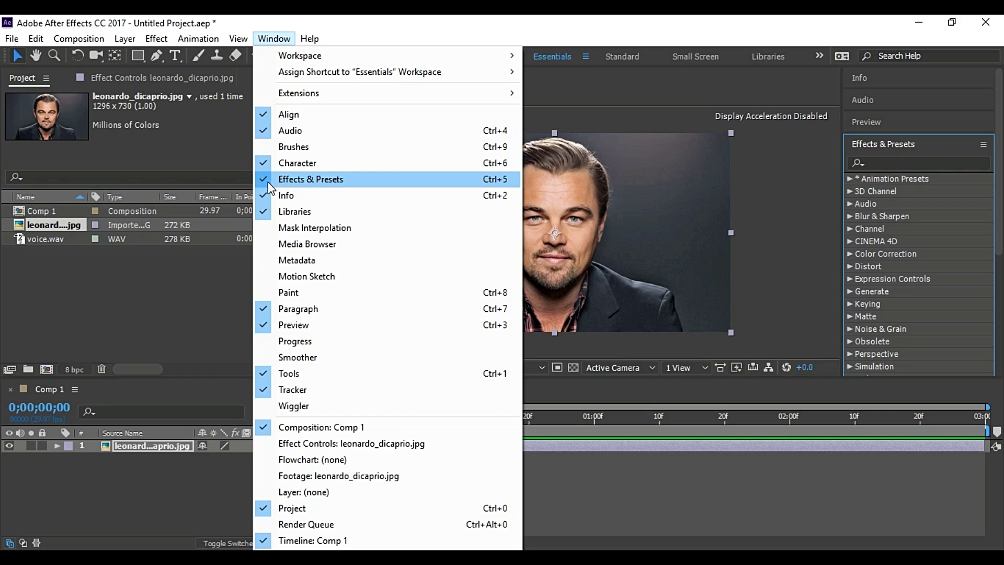
left_click(675, 32)
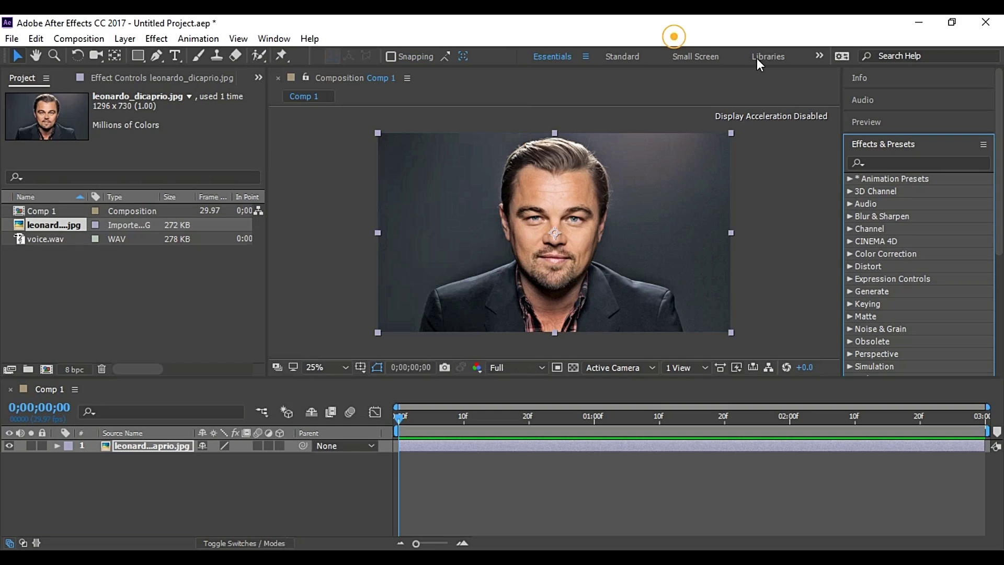
Step: Search the effects library for 'cc split' and select the CC Split effect
left_click(914, 164)
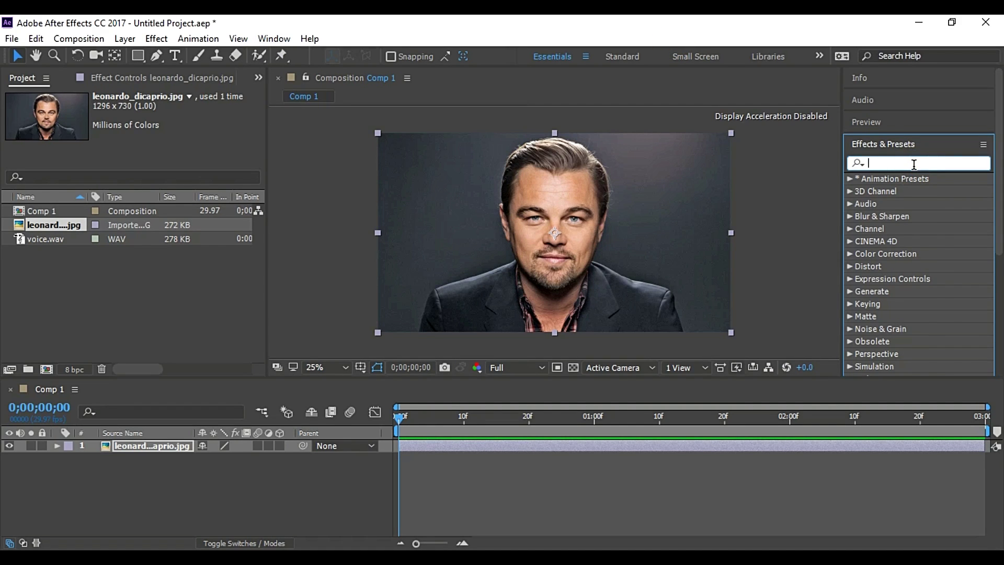
type("cc")
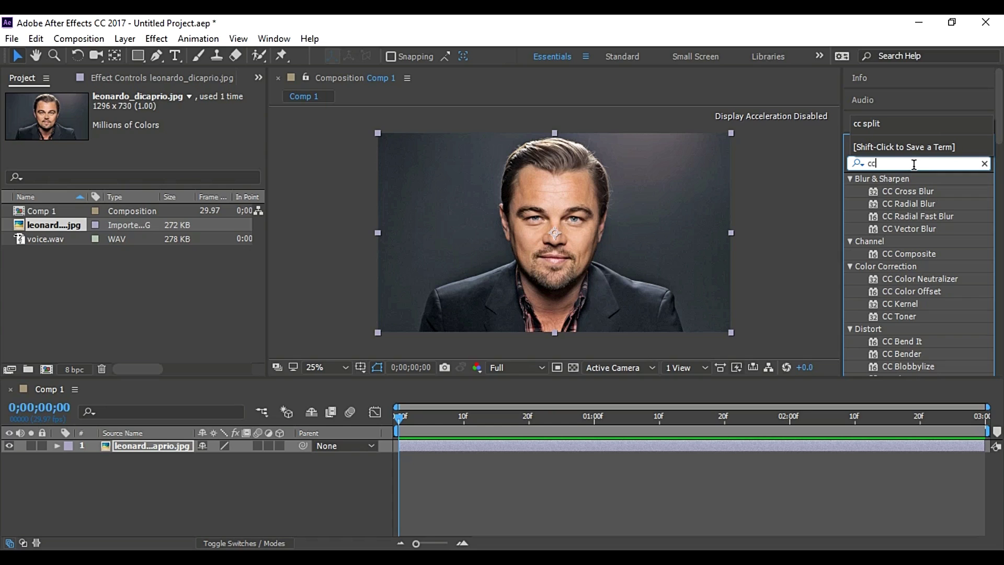
type(" sp")
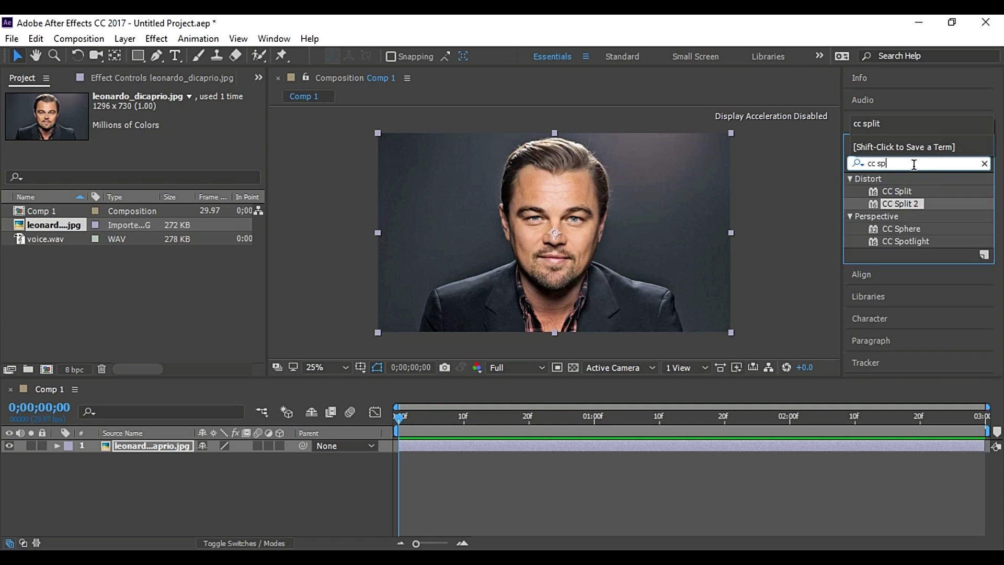
type("lit")
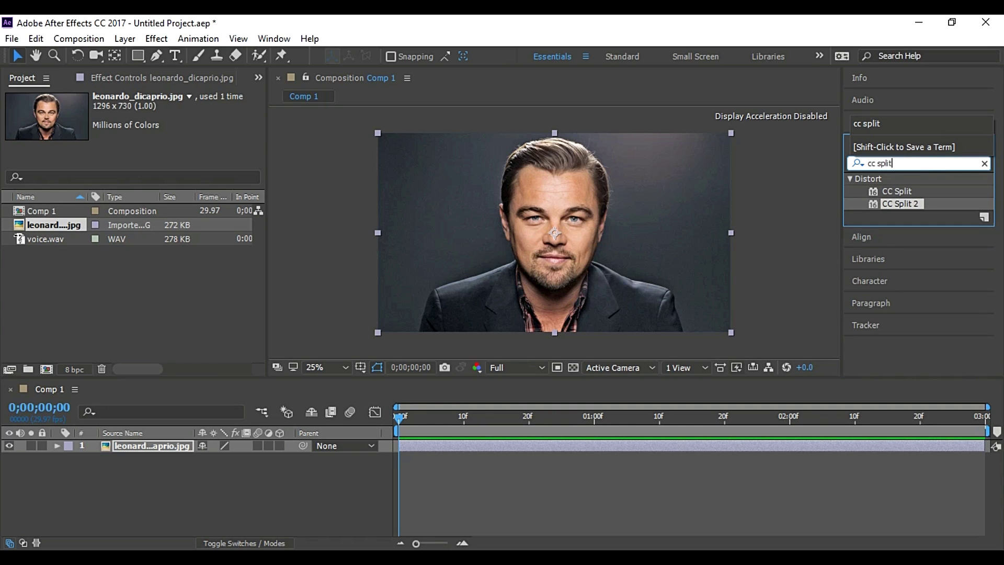
left_click(899, 192)
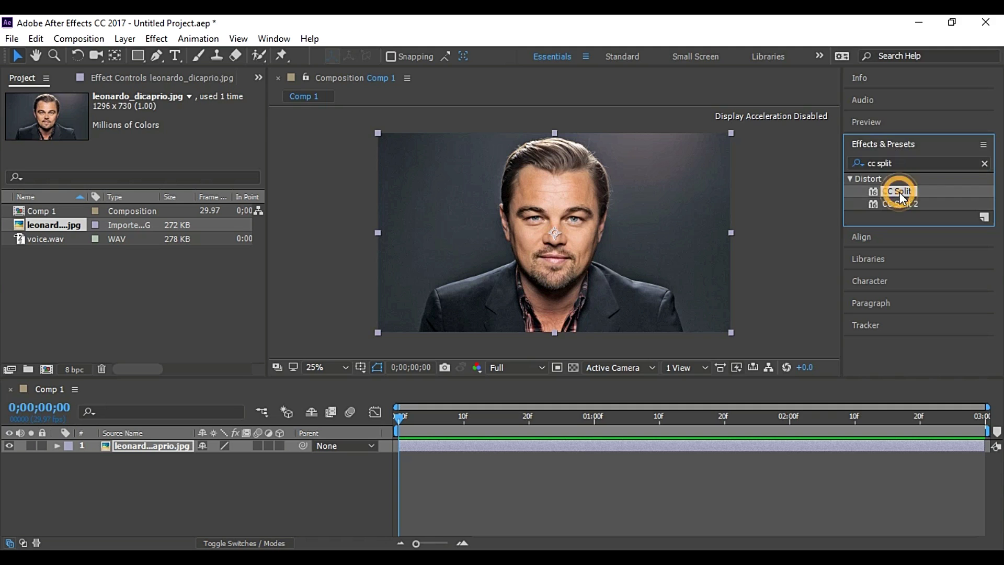
left_click(917, 201)
left_click(914, 193)
Step: Apply CC Split to the portrait and zoom the composition view to 50%
double_click(896, 190)
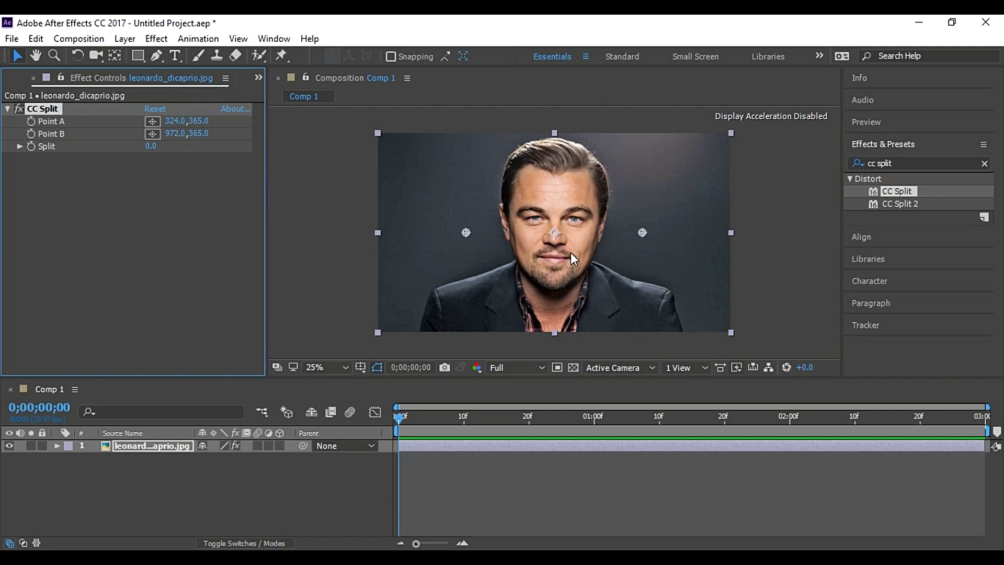
key("period")
left_click_drag(724, 228, 571, 293)
key("ctrl+z")
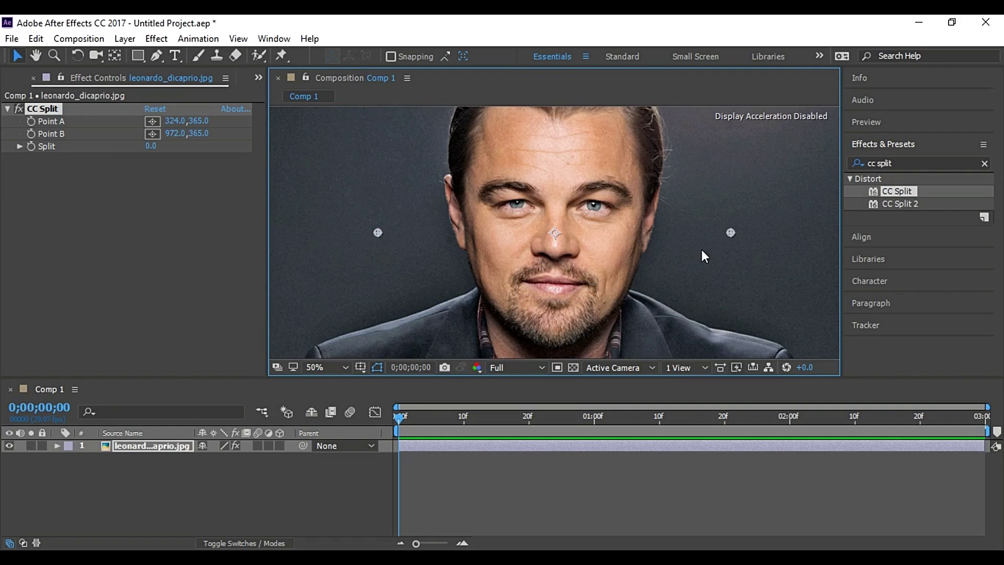
Step: Place Point B (712.8,462.2) and Point A (587.3,455.4) on the mouth corners, then test Split
left_click_drag(730, 231, 589, 284)
left_click_drag(379, 232, 522, 281)
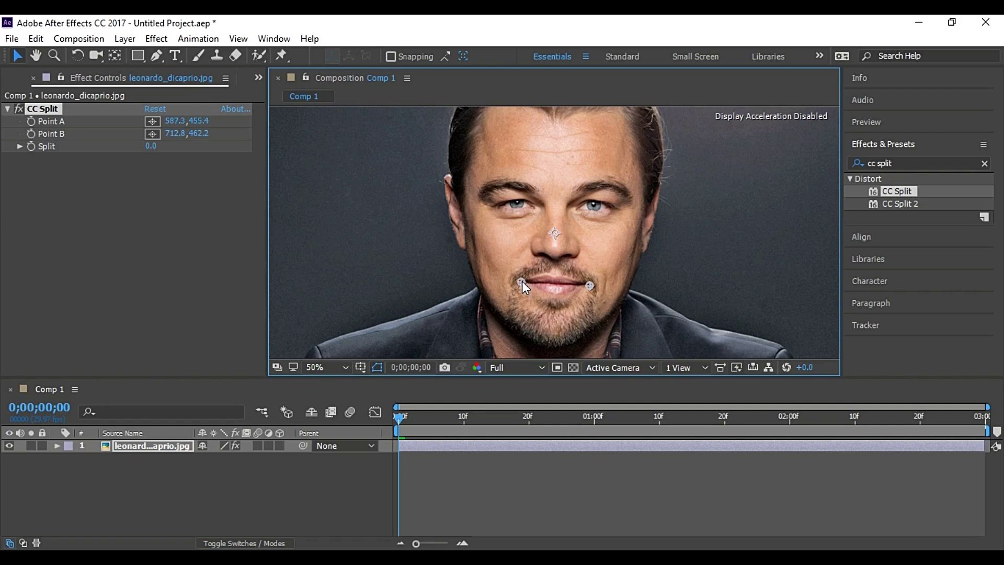
key("period")
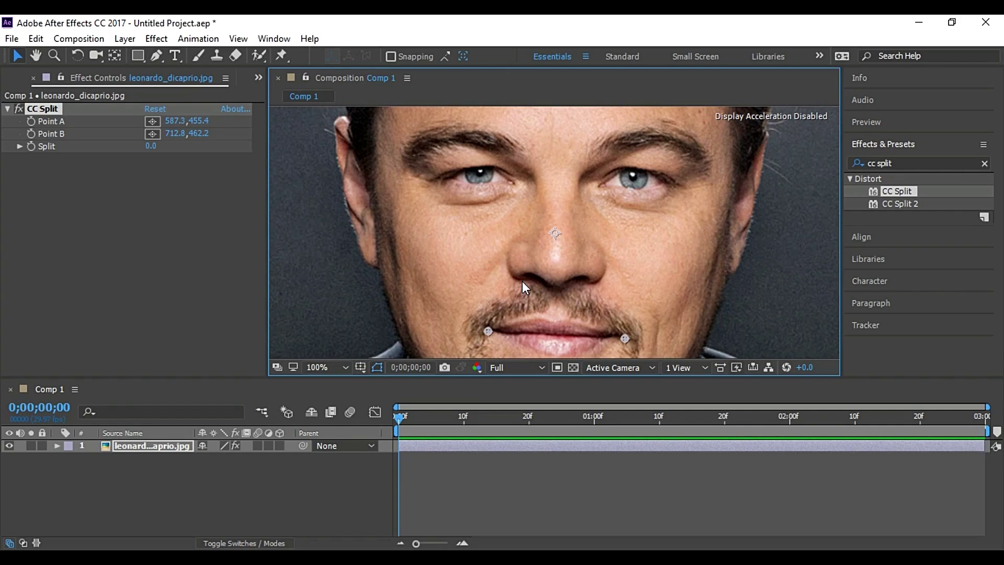
key("comma")
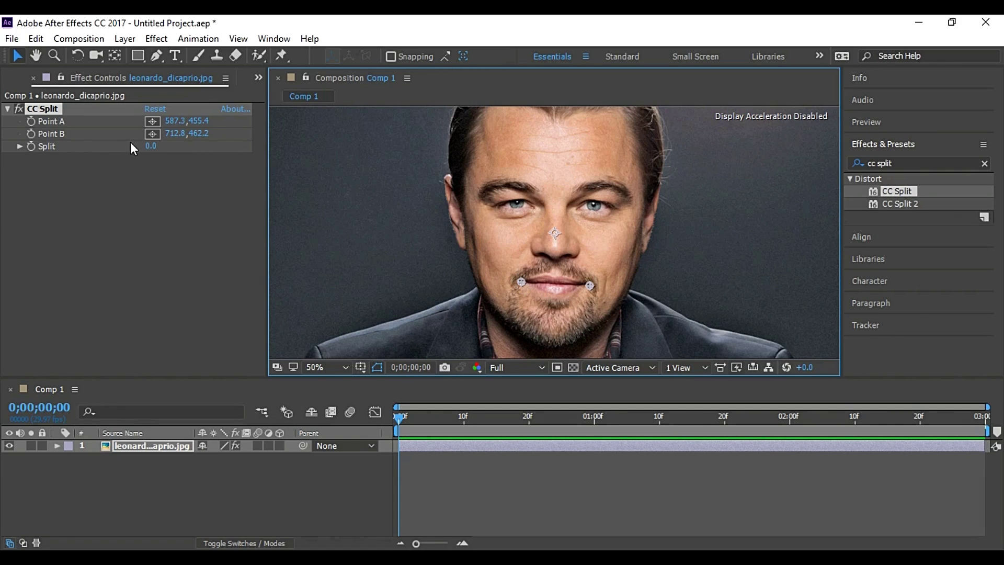
left_click_drag(150, 147, 93, 141)
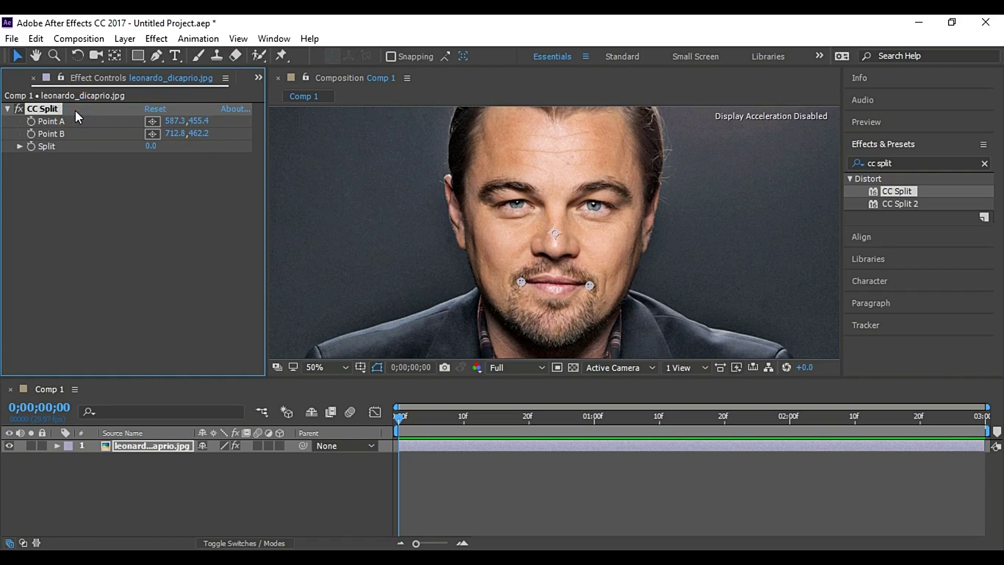
Step: Replace CC Split with CC Split 2 and drag its points roughly onto the mouth corners
key("Delete")
double_click(918, 207)
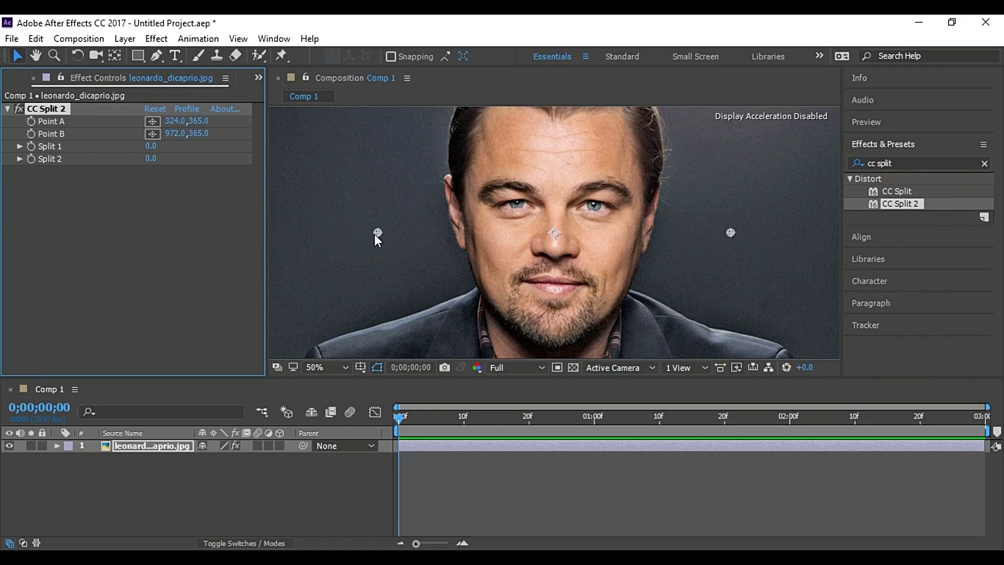
left_click_drag(383, 233, 516, 284)
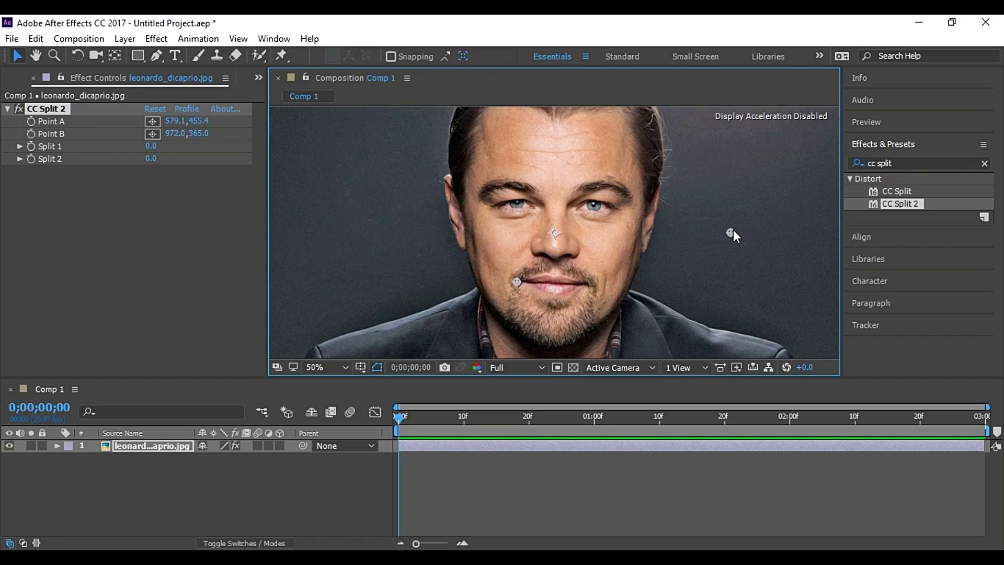
left_click_drag(732, 232, 545, 220)
Step: At 100% zoom, fine-tune Point A to 585.9,455.4 and Point B to 709.4,460.8, then test Split 2
key("period")
key("v")
left_click_drag(467, 260, 471, 259)
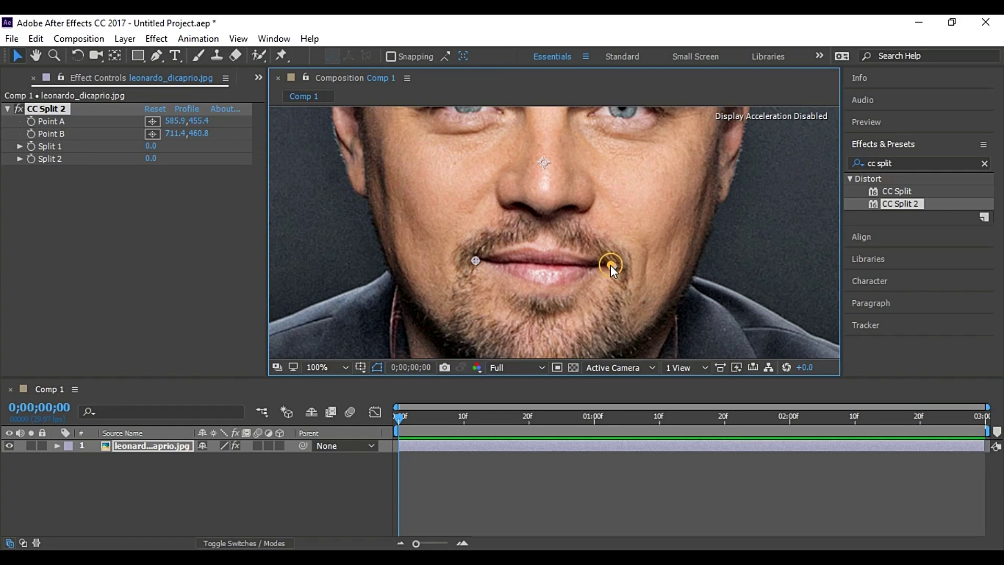
left_click_drag(611, 265, 608, 265)
left_click_drag(147, 159, 120, 151)
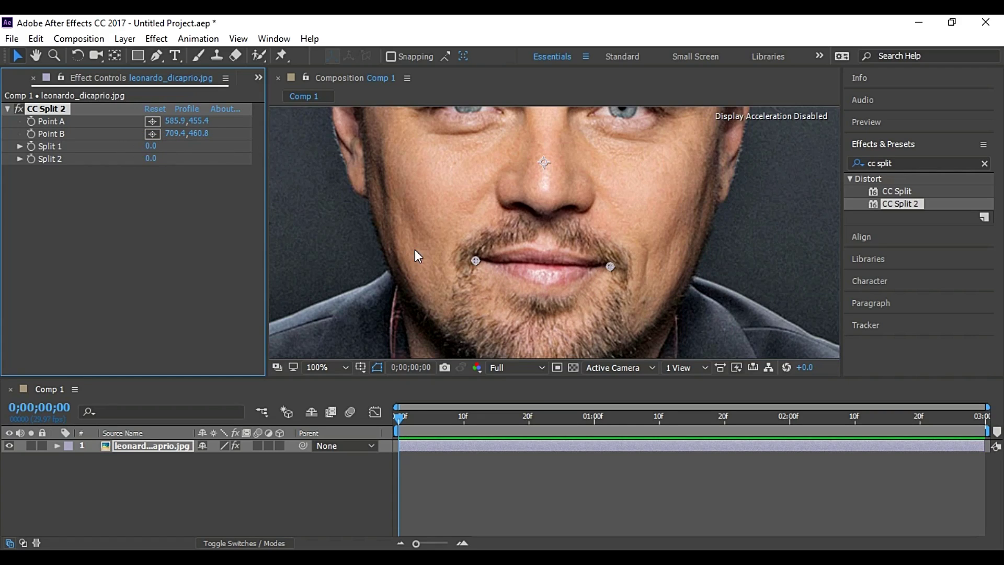
scroll(494, 258, "down", 4)
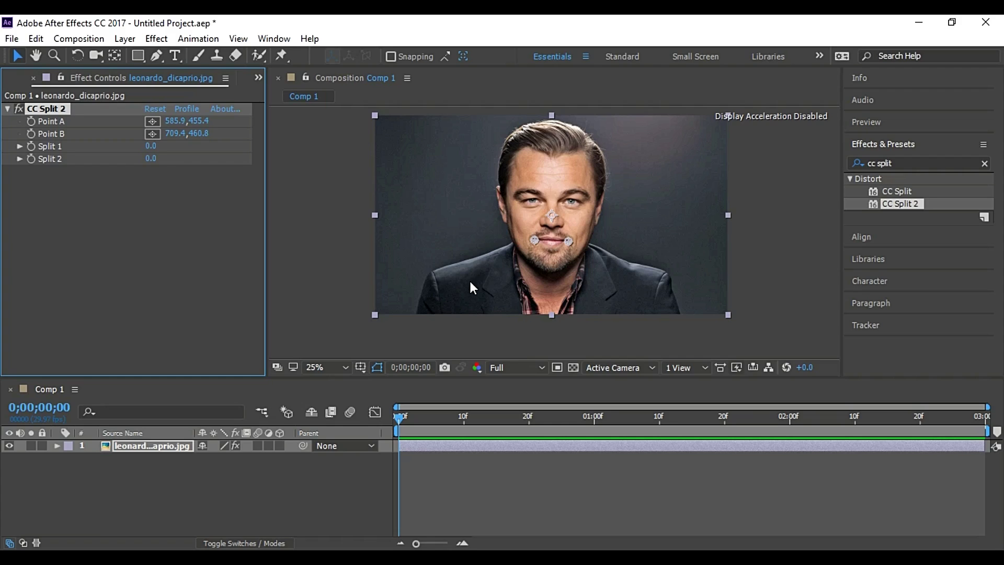
Step: Add voice.wav from the Project panel to Comp 1 as a layer
left_click(260, 78)
left_click(279, 95)
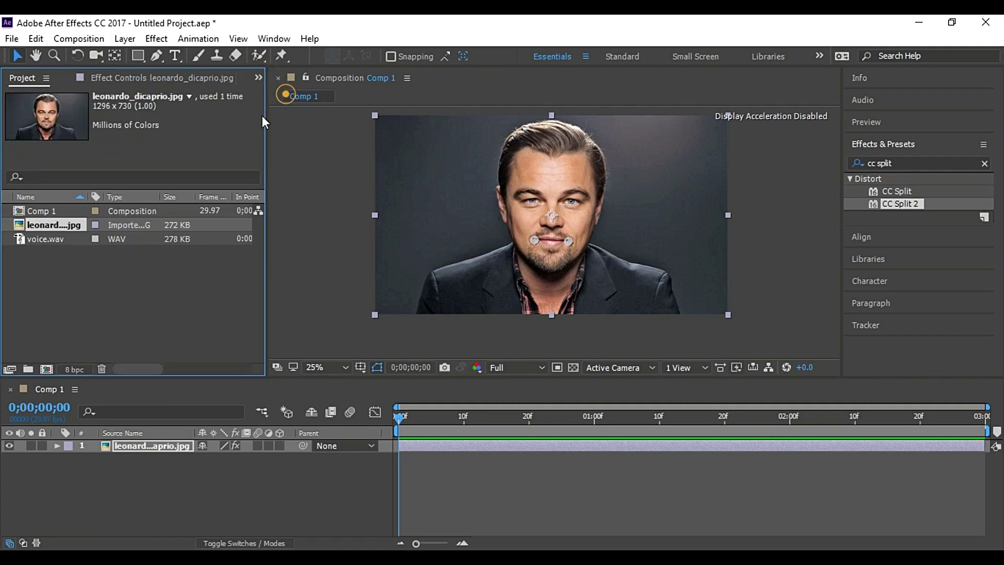
left_click(57, 239)
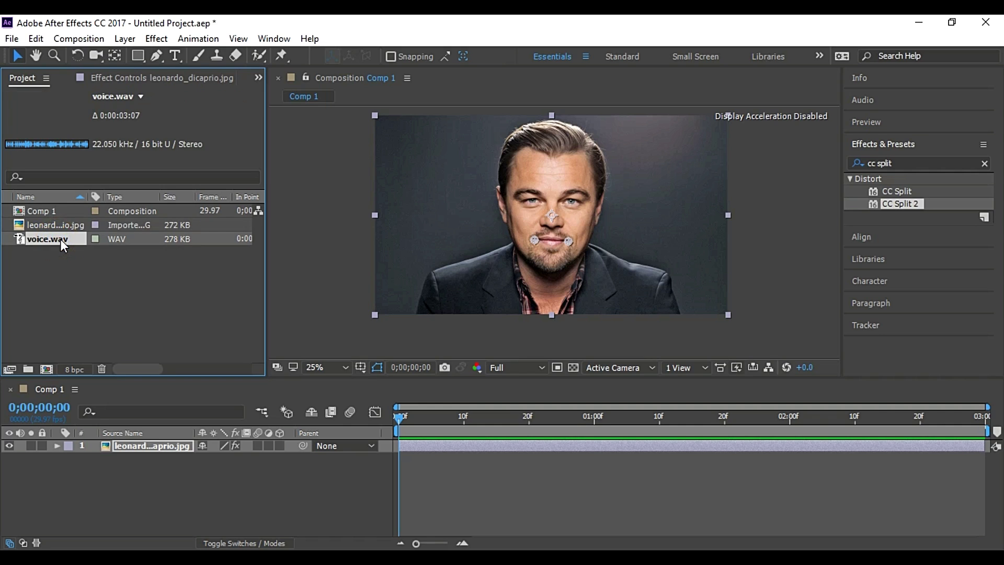
left_click_drag(61, 240, 100, 450)
Step: Convert the voice layer's audio to keyframes with Keyframe Assistant > Convert Audio to Keyframes
right_click(125, 445)
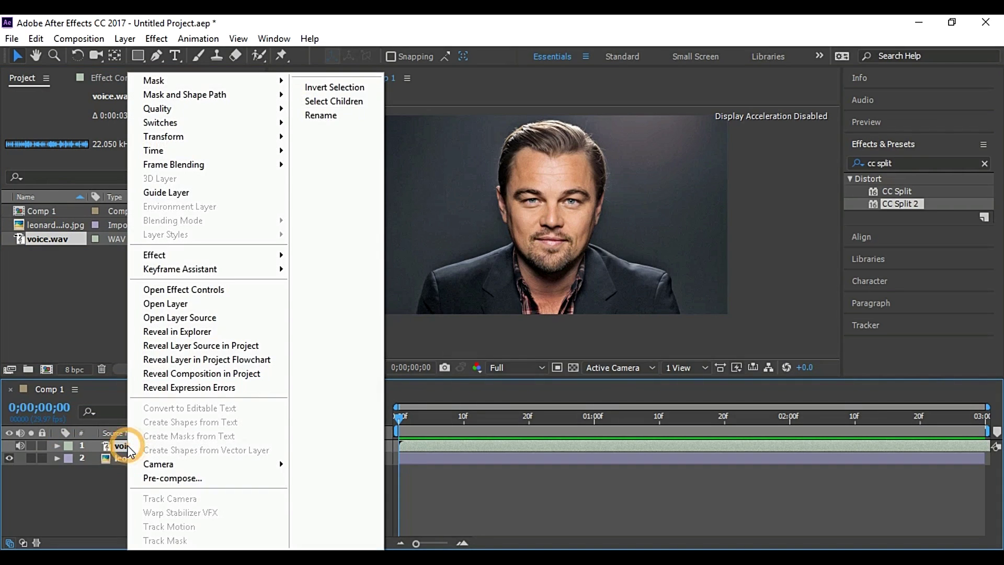
mouse_move(285, 270)
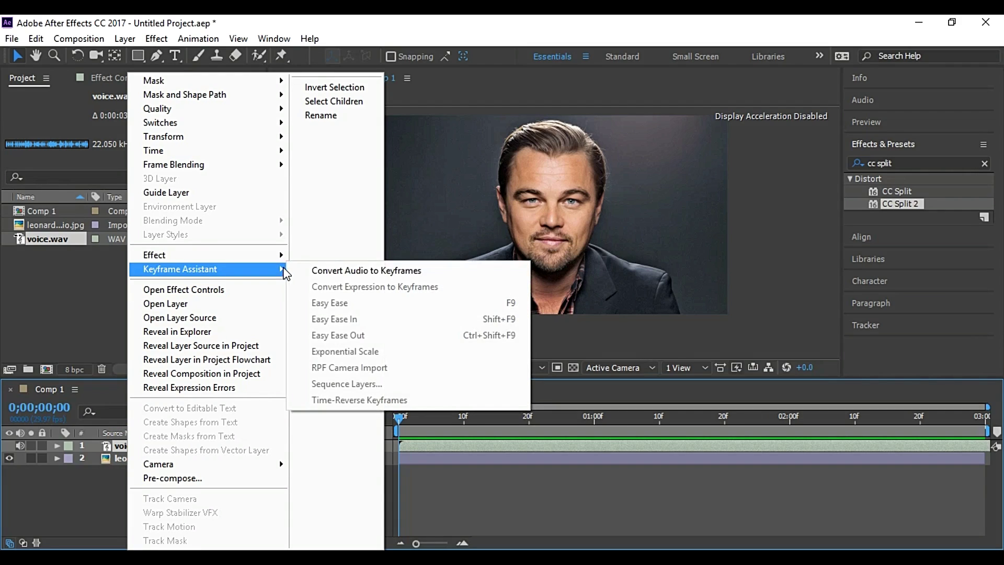
left_click(314, 271)
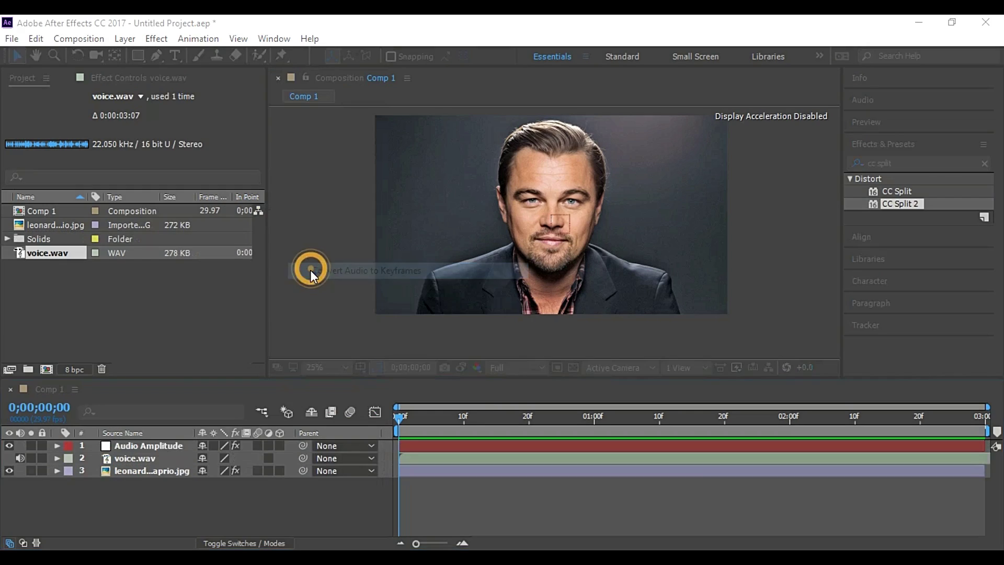
Step: Expand Audio Amplitude > Effects > Both Channels to show its Slider, and enlarge the timeline
left_click(56, 446)
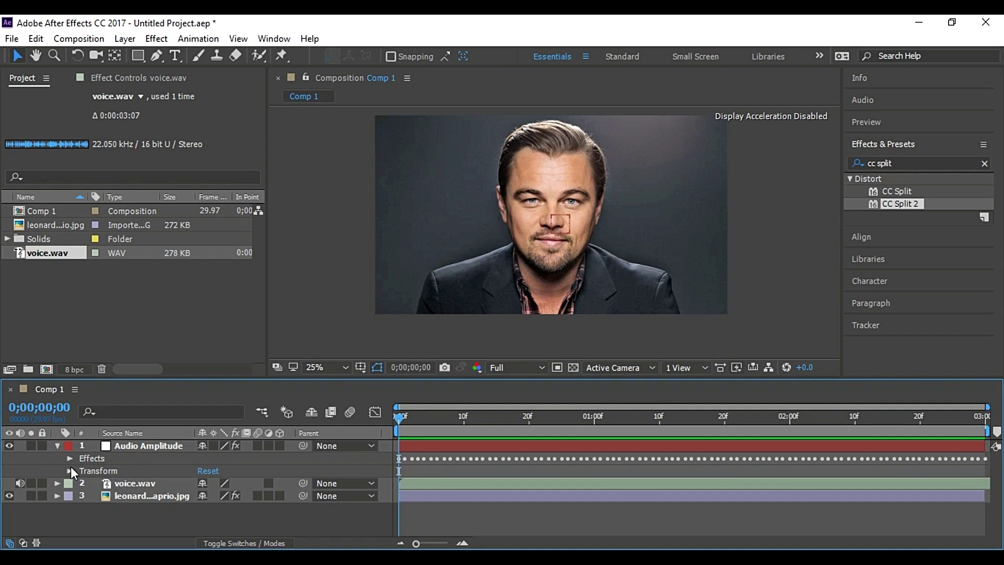
left_click(69, 457)
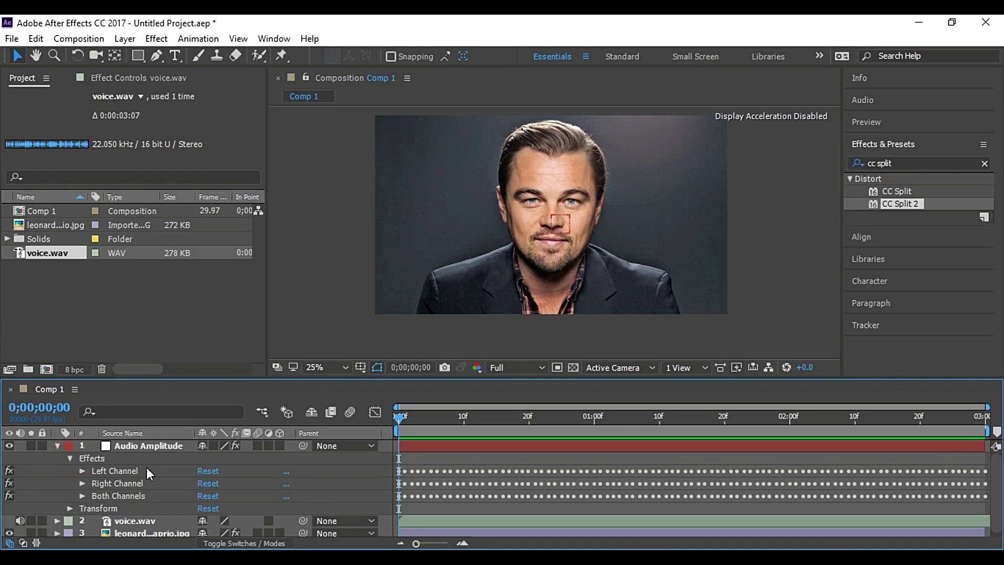
left_click(119, 495)
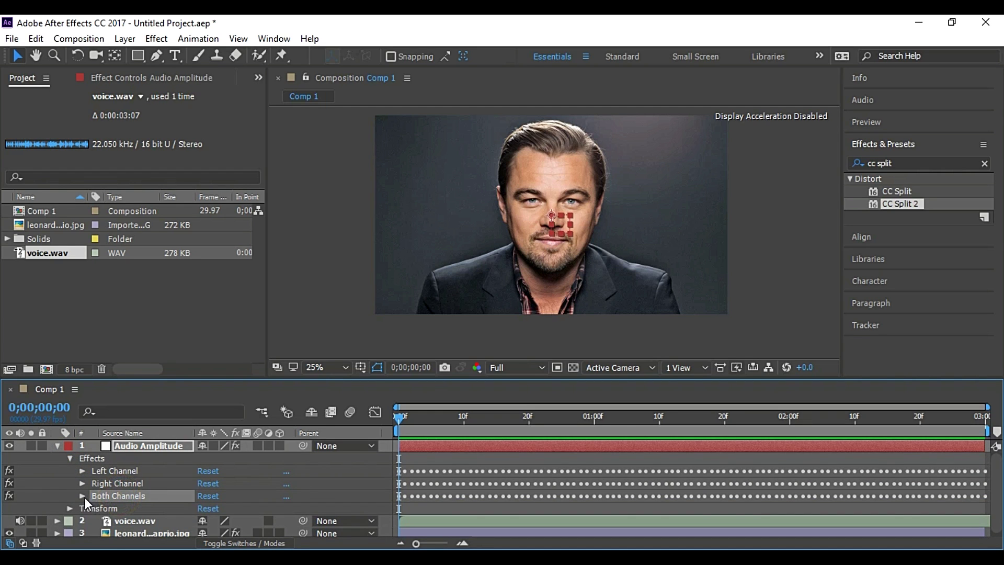
left_click(81, 495)
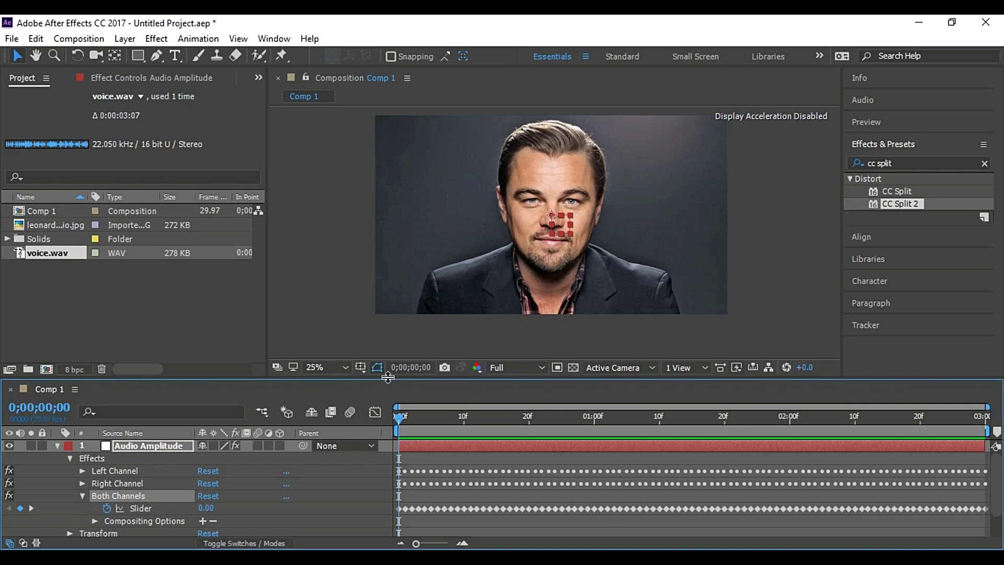
left_click_drag(387, 377, 410, 252)
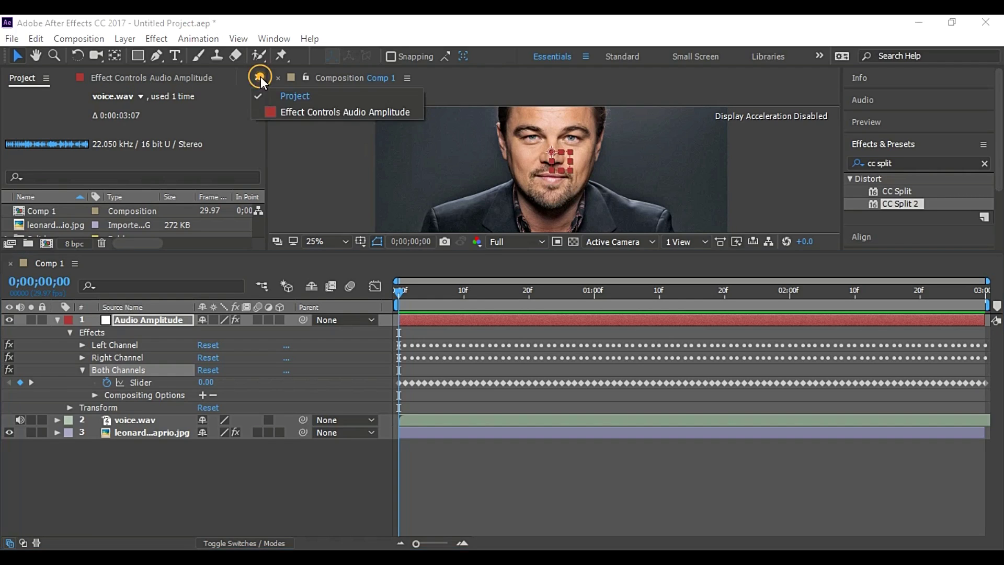
Step: Select the portrait layer and show its Effect Controls with CC Split 2 settings
left_click(516, 168)
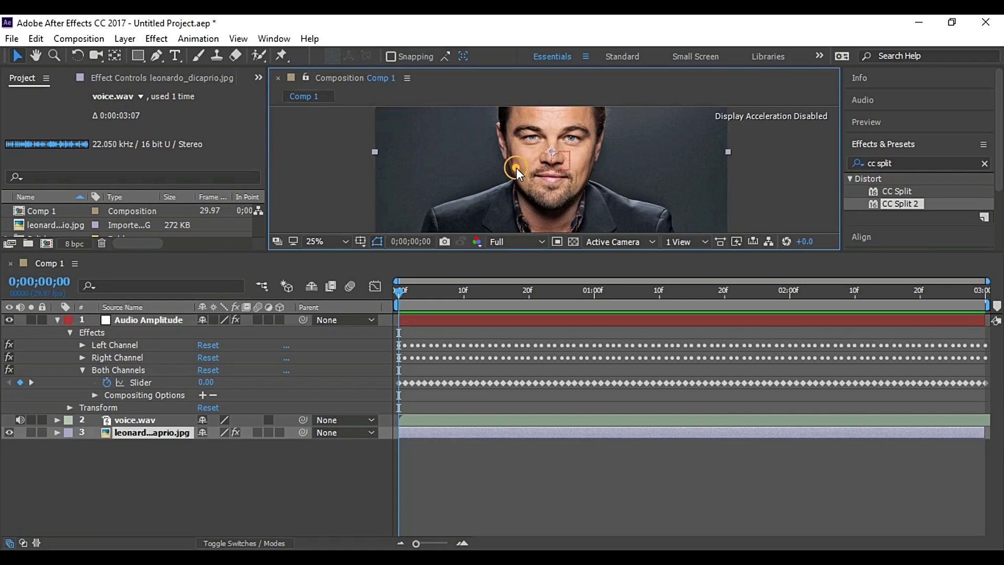
left_click(259, 78)
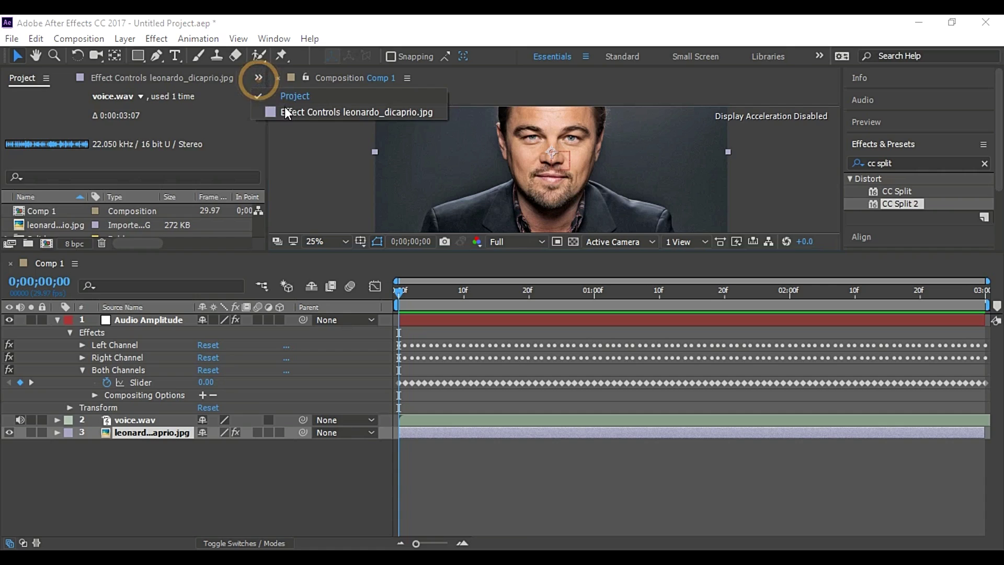
left_click(285, 106)
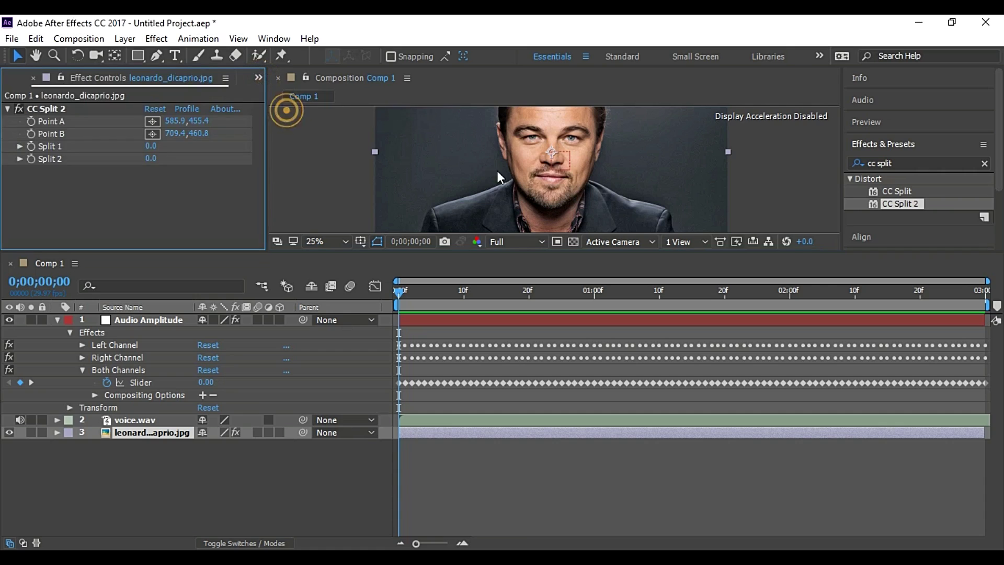
Step: Add an expression to Split 1 and pick-whip it to the Both Channels Slider
left_click(33, 146, "alt")
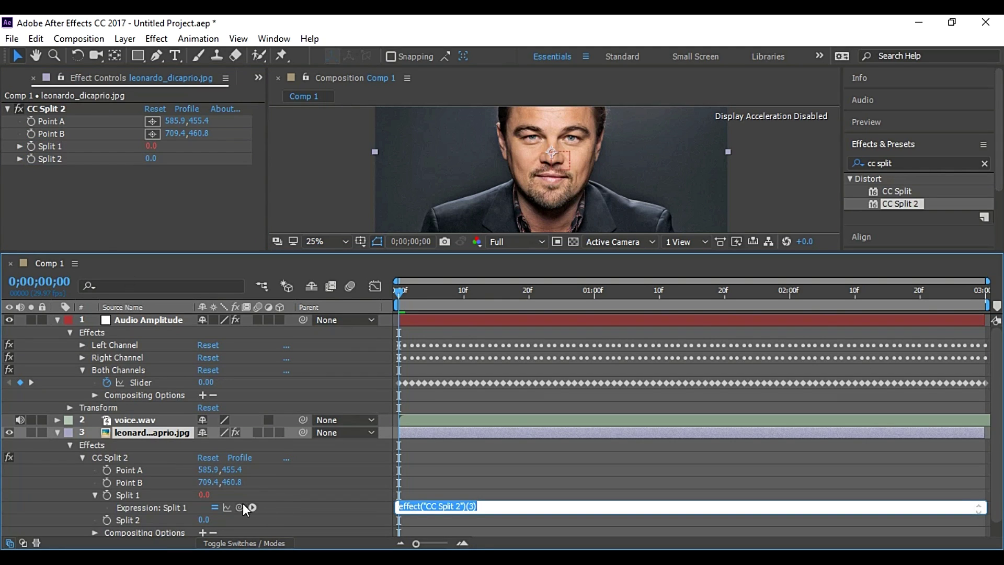
left_click_drag(239, 507, 148, 382)
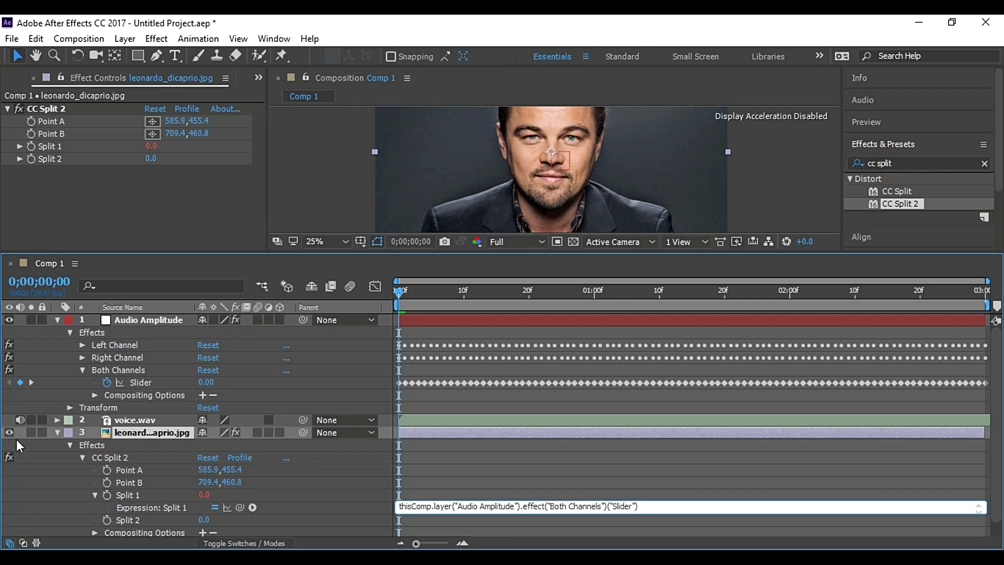
left_click(57, 432)
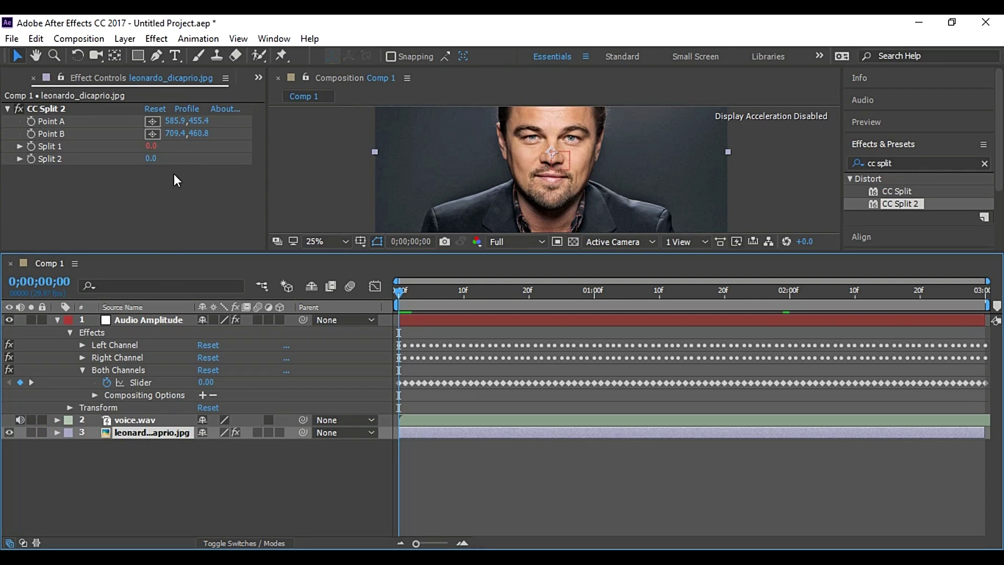
Step: Add an expression to Split 2 and link it to the same Both Channels Slider
left_click(31, 158, "alt")
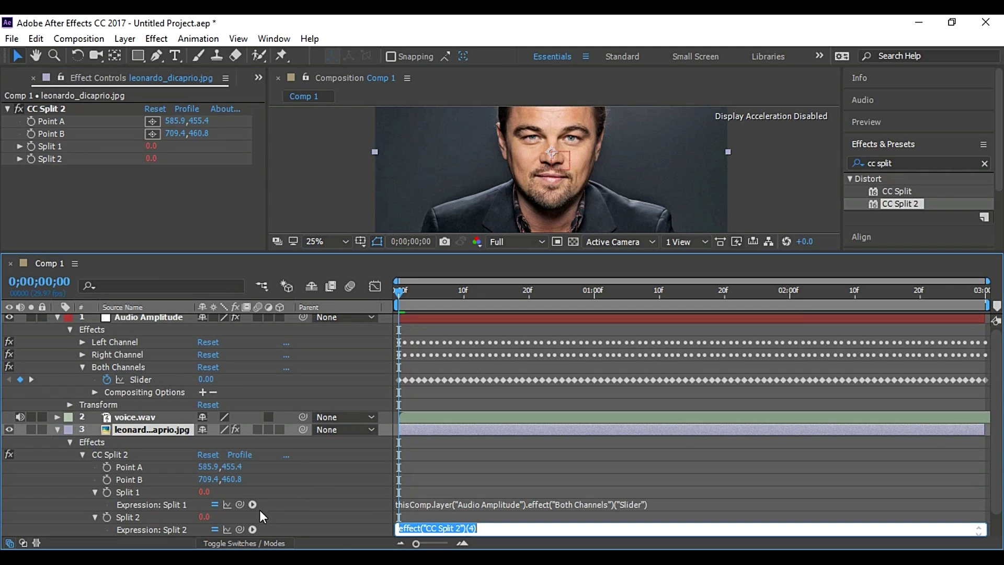
left_click_drag(238, 529, 144, 375)
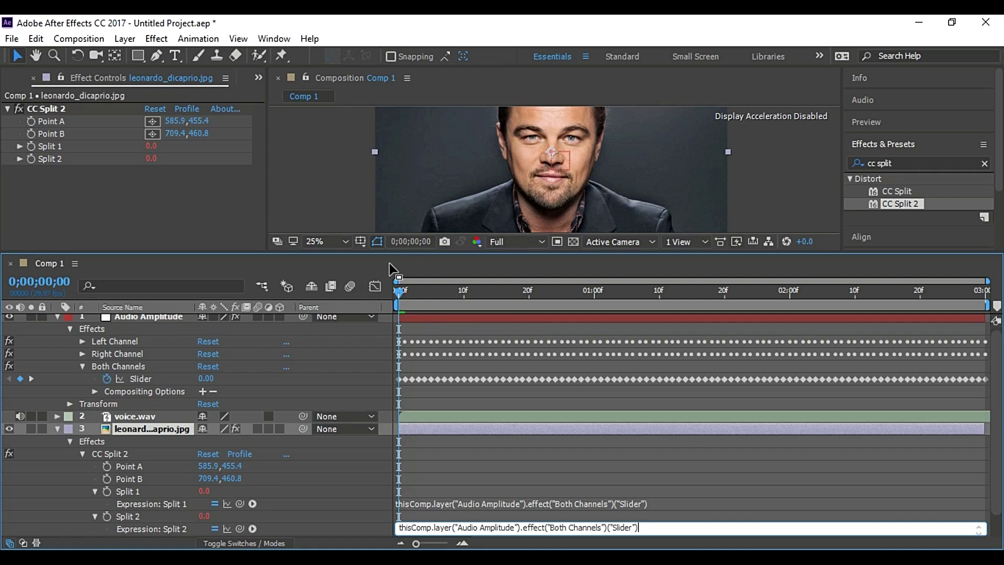
left_click_drag(408, 253, 424, 325)
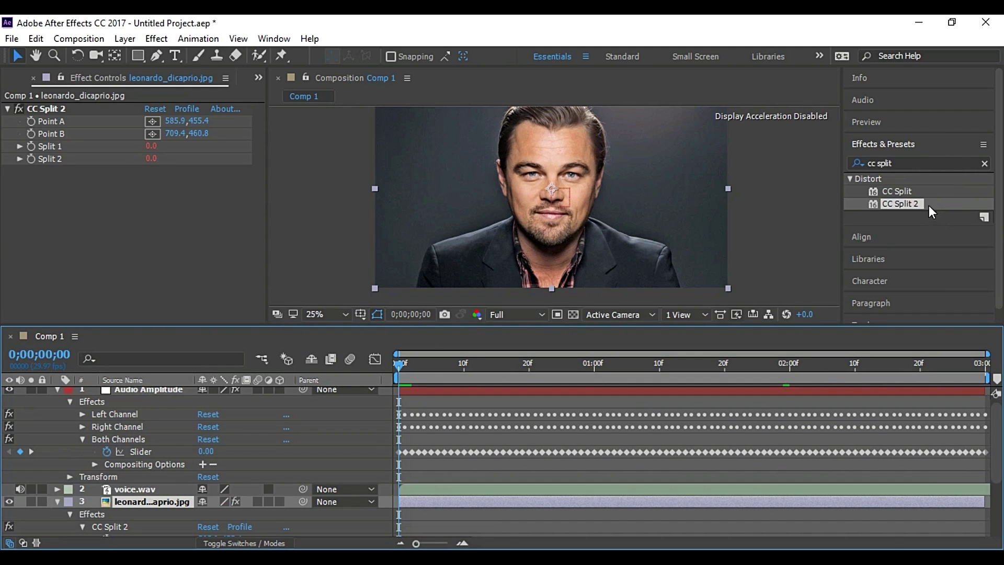
Step: Play Comp 1 to watch the portrait's mouth open with the voice, then rewind to frame one
left_click(878, 122)
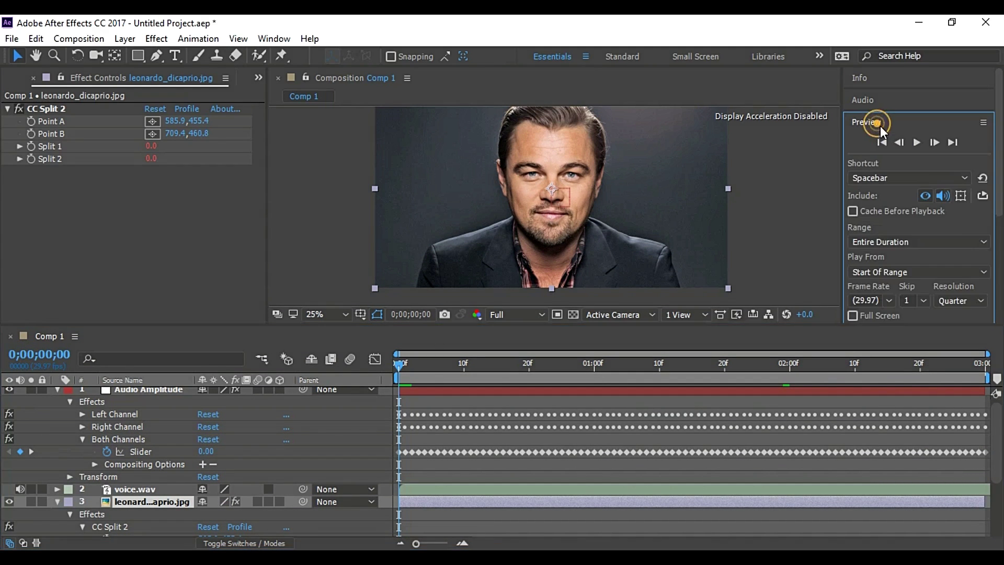
left_click(916, 143)
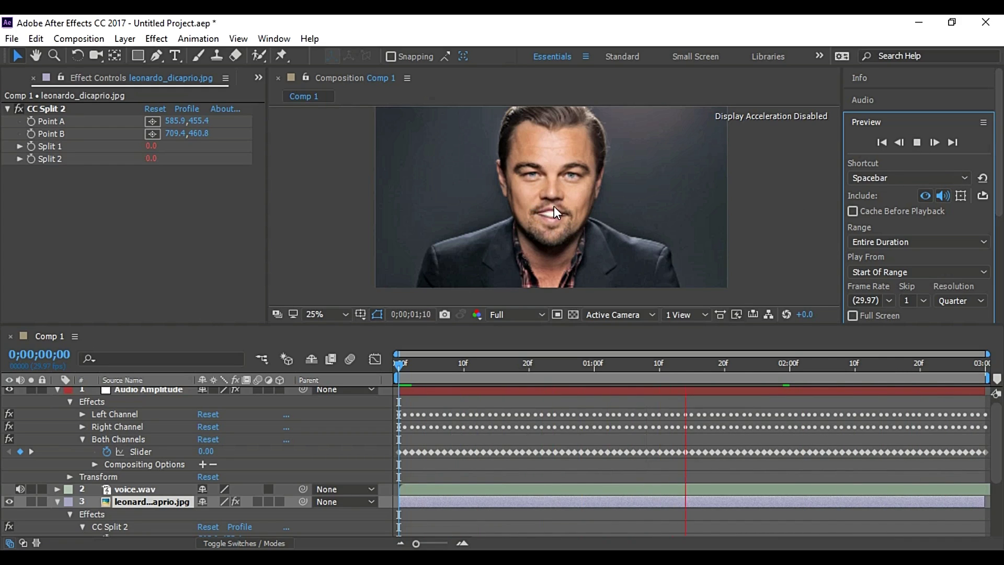
left_click(917, 142)
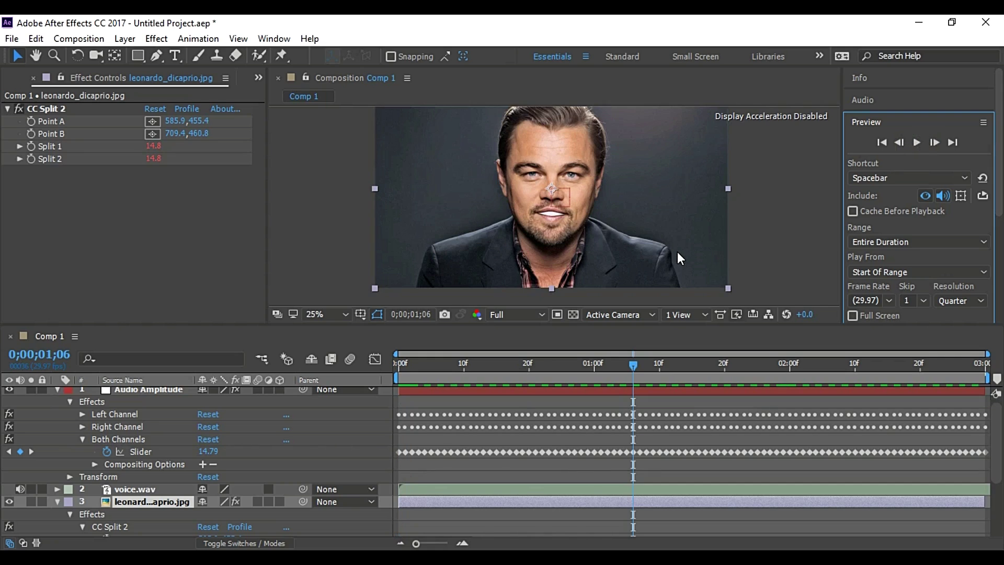
left_click(632, 367)
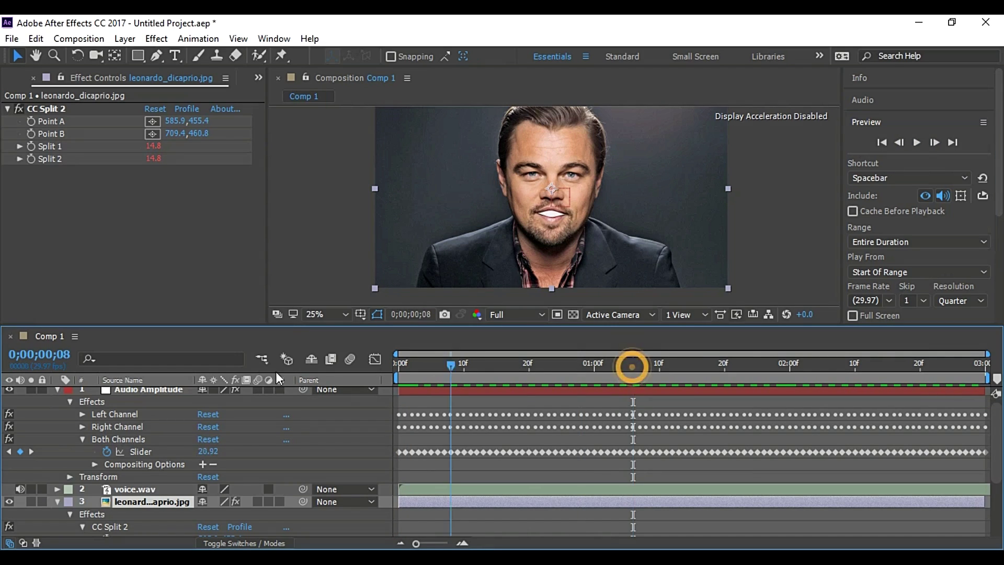
key("Home")
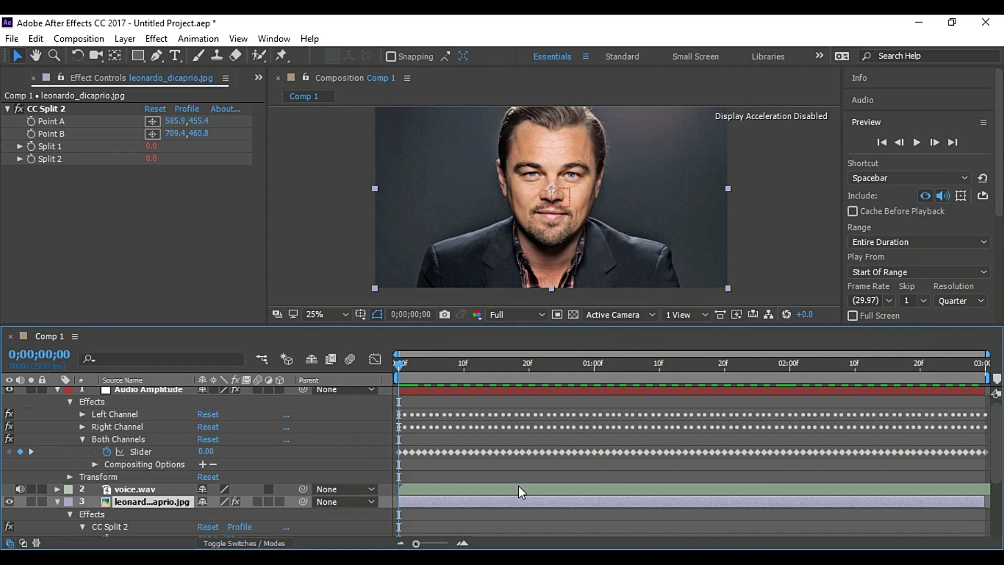
Step: Append ' - 15' to the Split 2 expression after the Both Channels Slider value
scroll(519, 491, "down", 4)
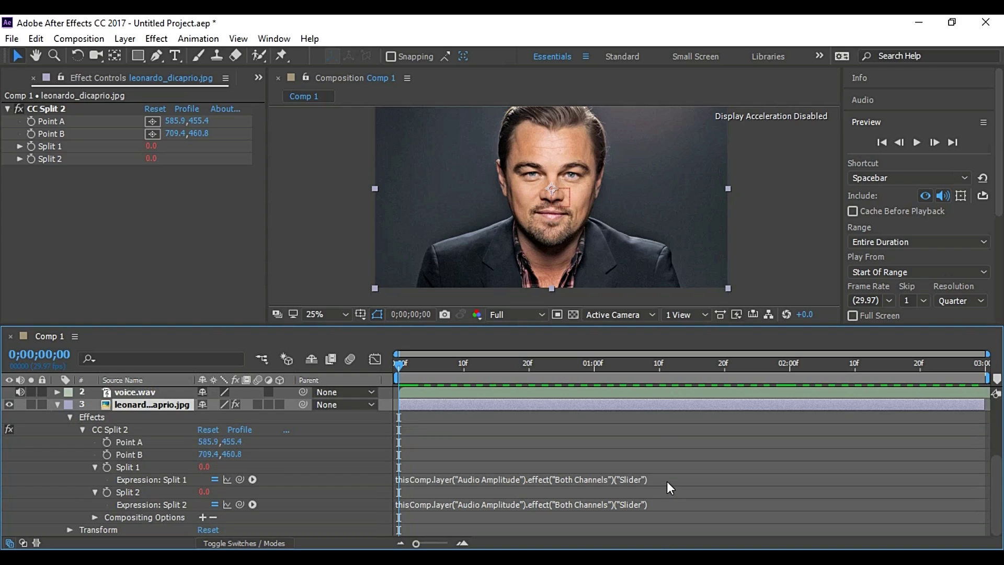
left_click(666, 477)
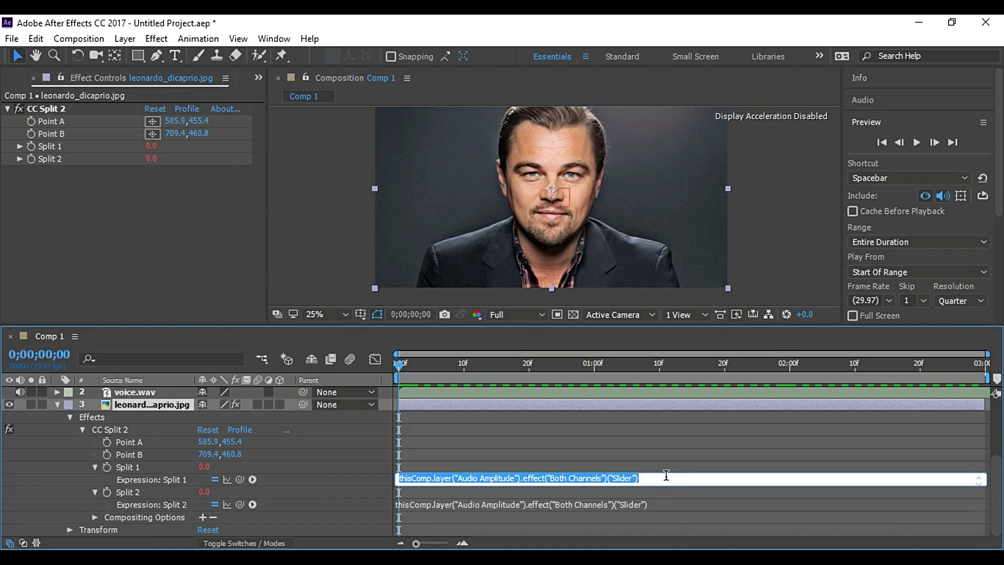
left_click(666, 505)
left_click(666, 504)
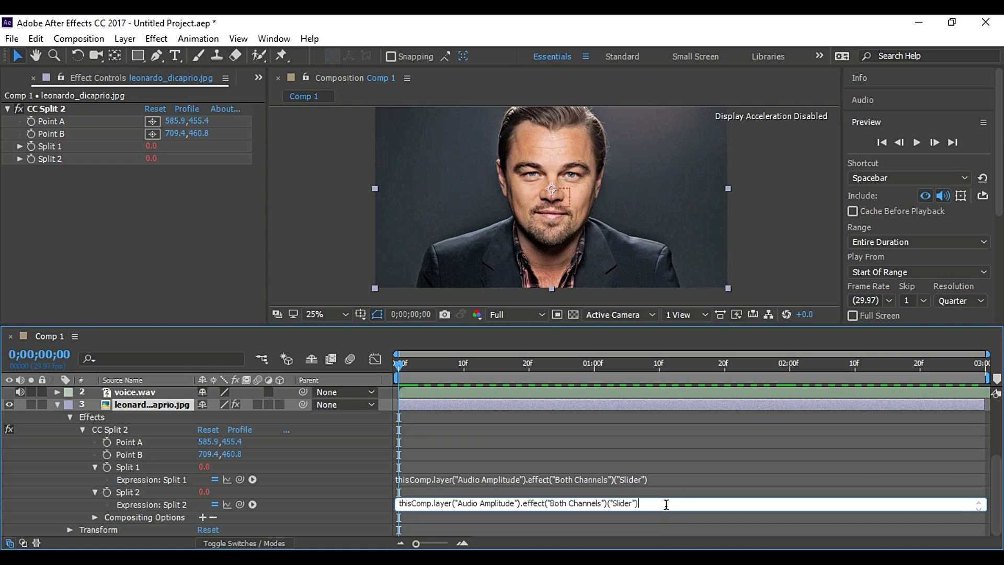
type("-15")
key("Left")
key("Right")
key("Left")
Step: Preview Comp 1 twice, confirming Split 2 stays 15 below Split 1 (23.7 vs 8.7)
left_click(919, 141)
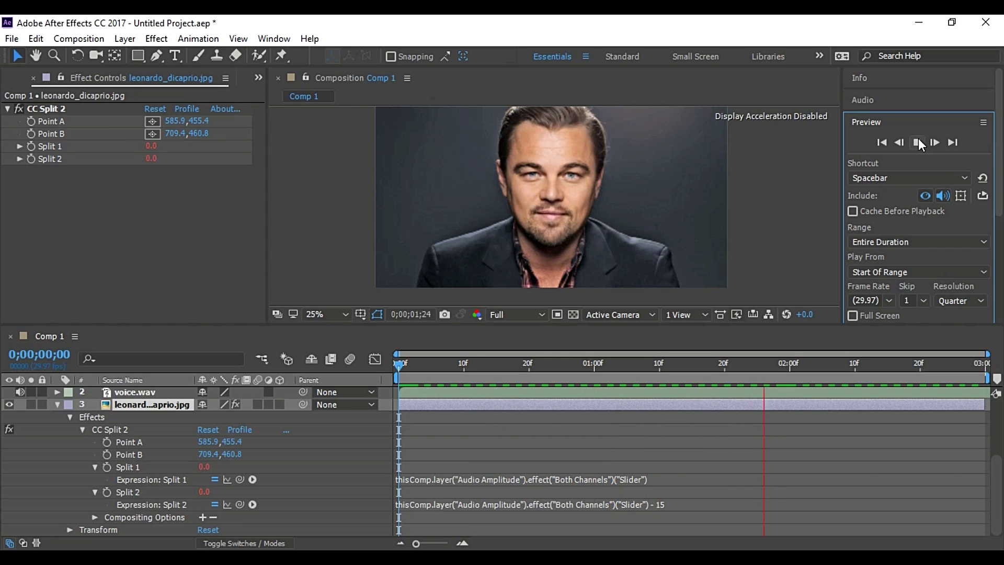
left_click(918, 138)
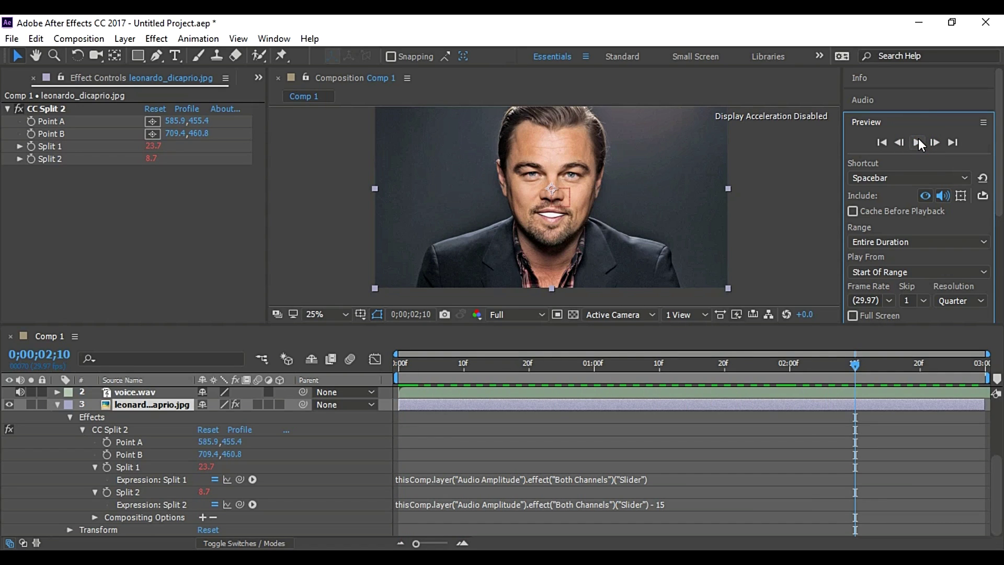
left_click(918, 138)
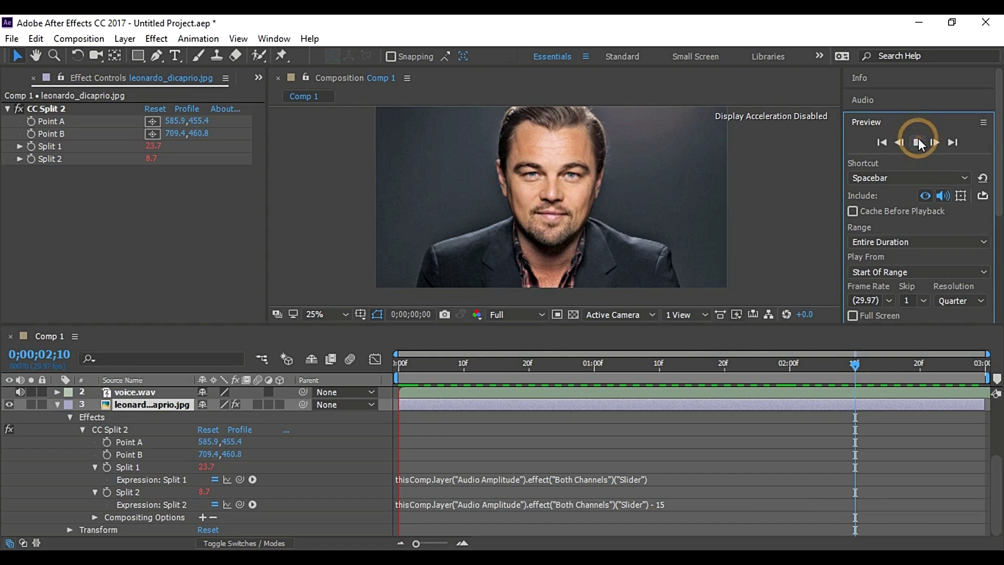